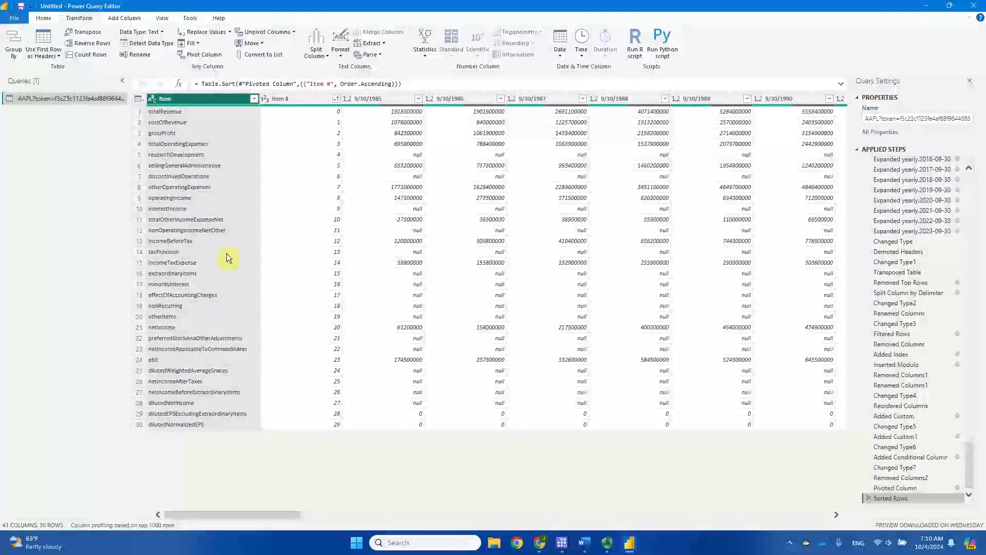
Look through the yearly date columns of the pivoted table, from 9/30/1985 to 9/30/1990.
click(381, 101)
click(483, 96)
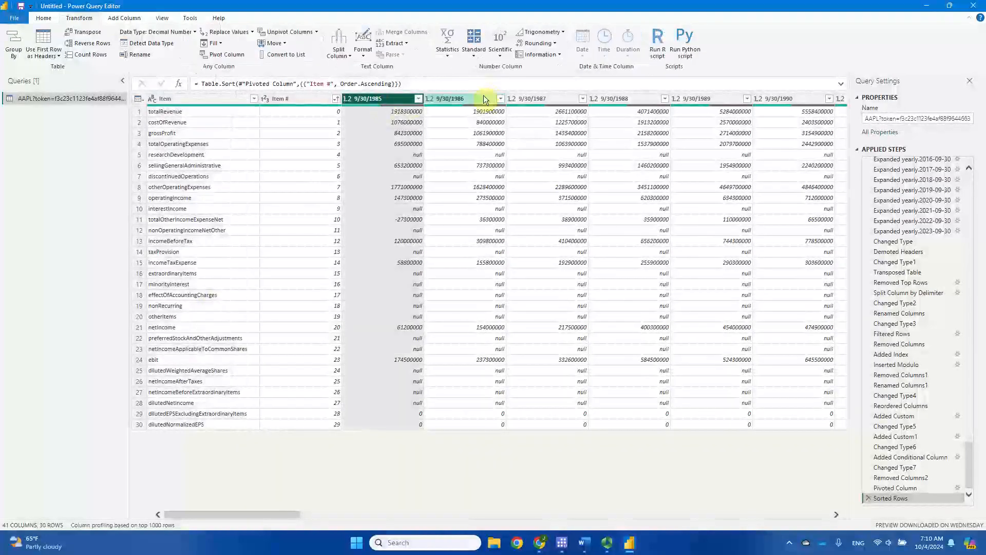
click(544, 97)
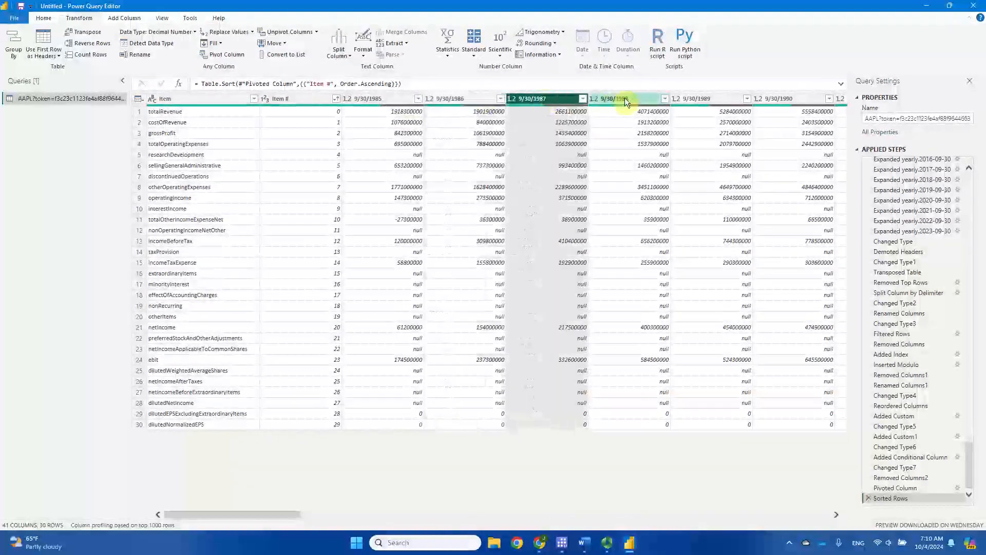
click(639, 99)
click(712, 98)
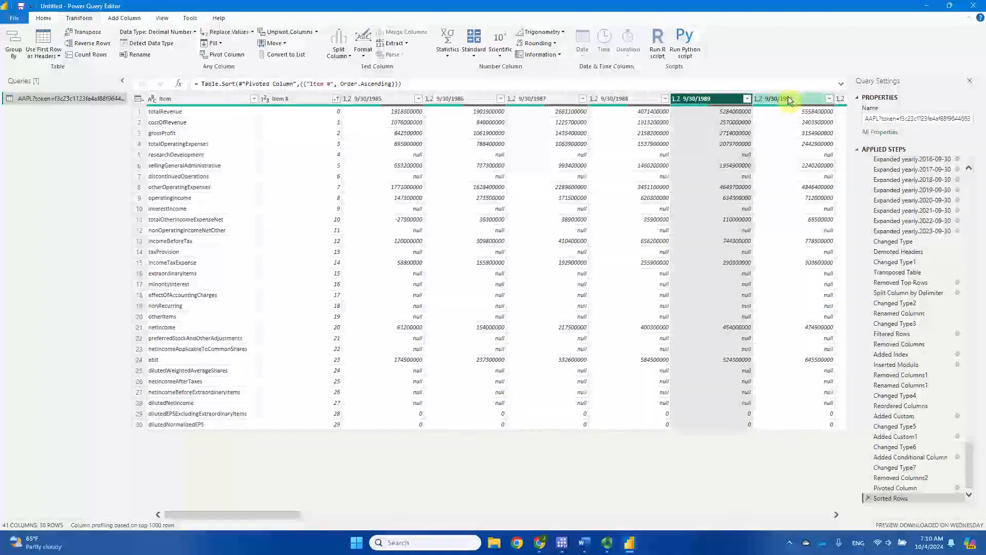
click(788, 97)
mouse_move(414, 106)
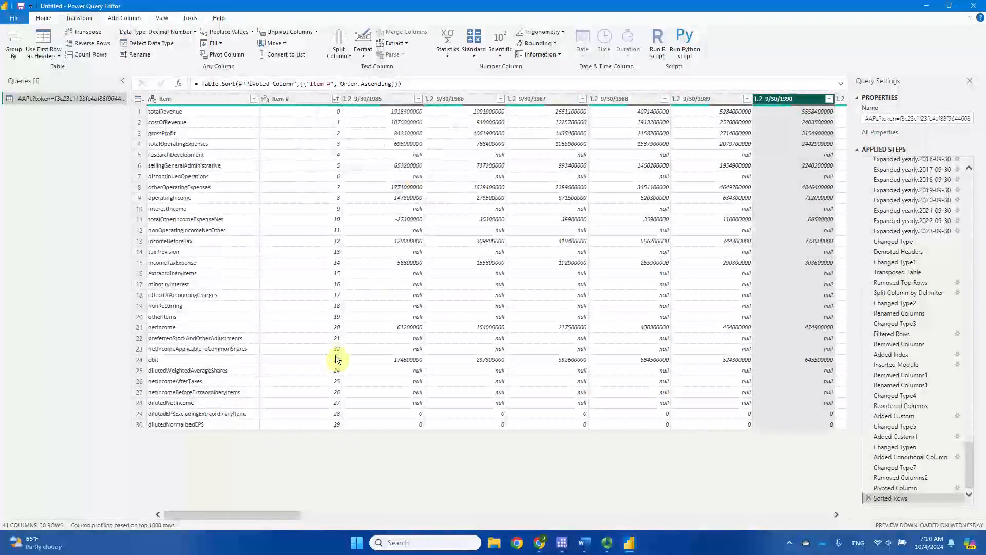
click(384, 97)
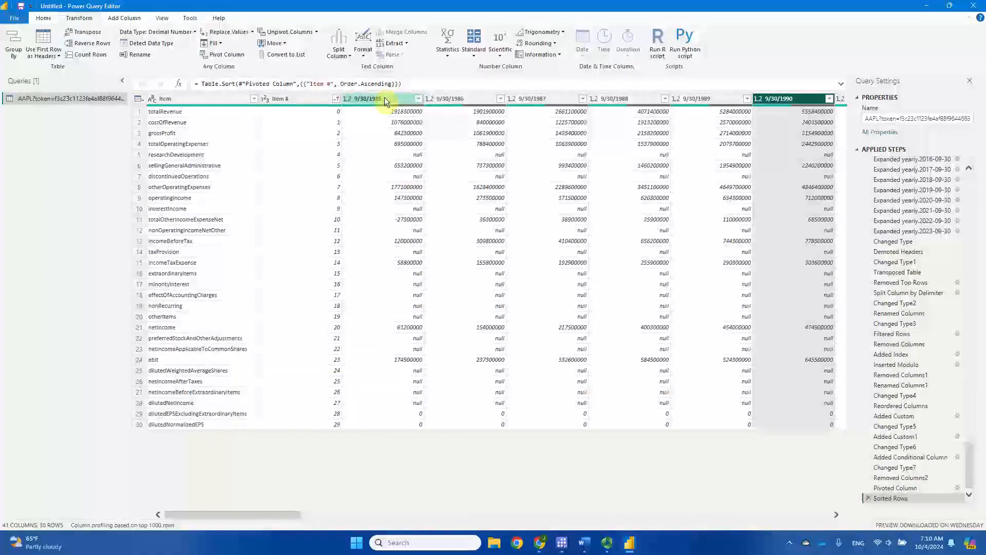
click(463, 103)
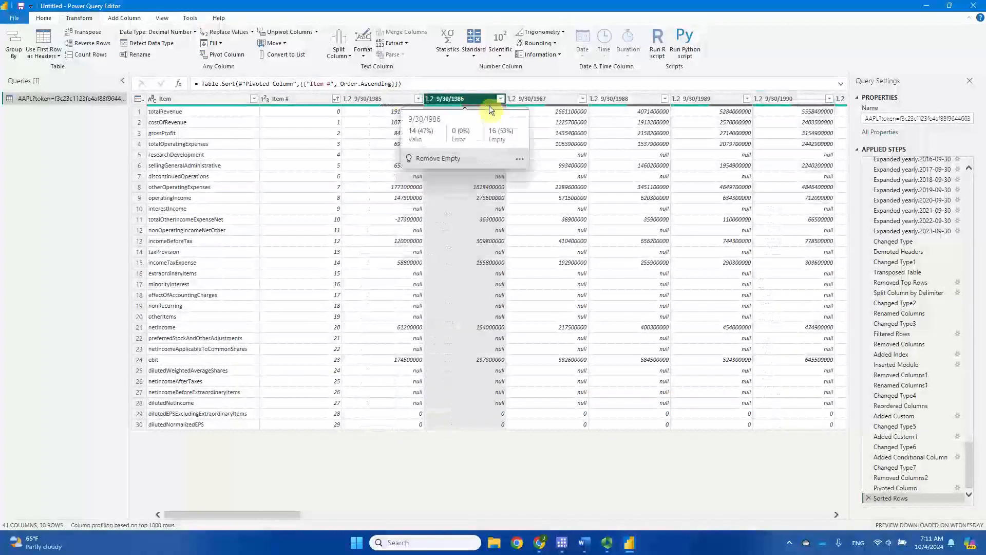
click(545, 99)
click(382, 98)
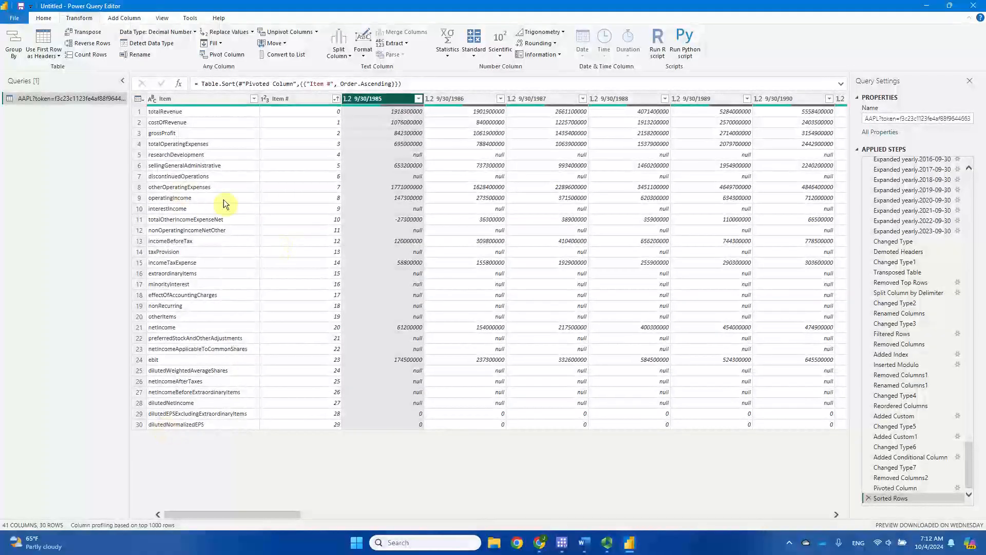
Move the Item # column in front of the Item column.
click(294, 147)
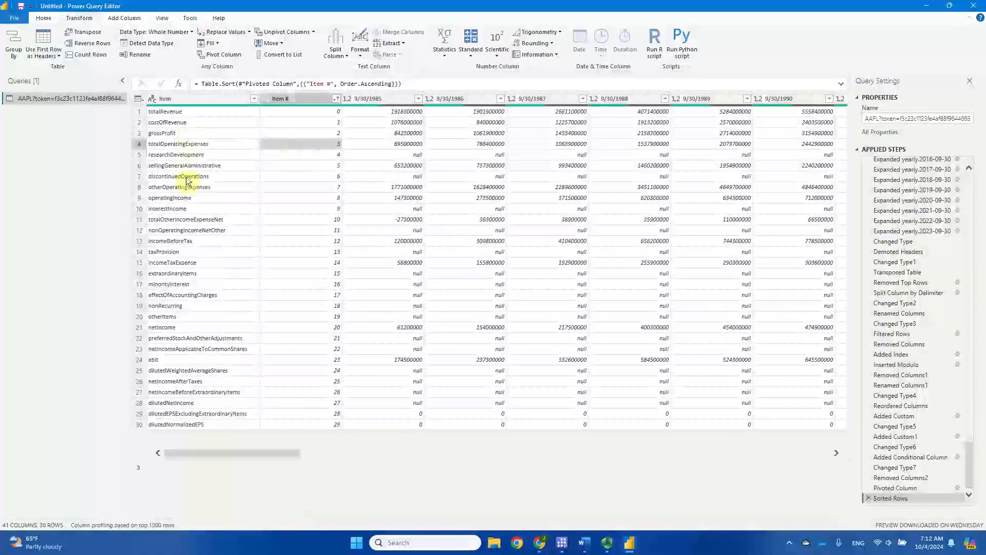
click(193, 100)
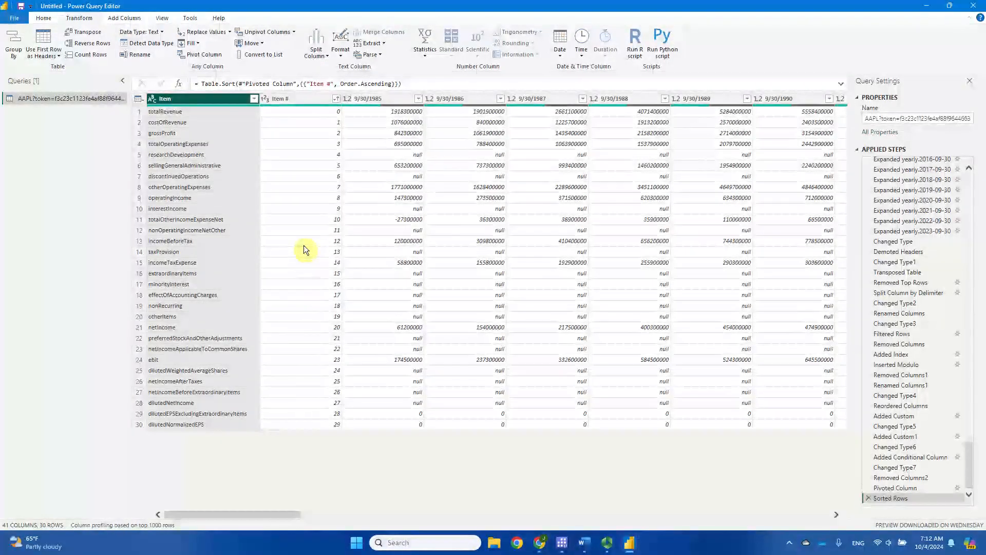
ctrl+click(312, 98)
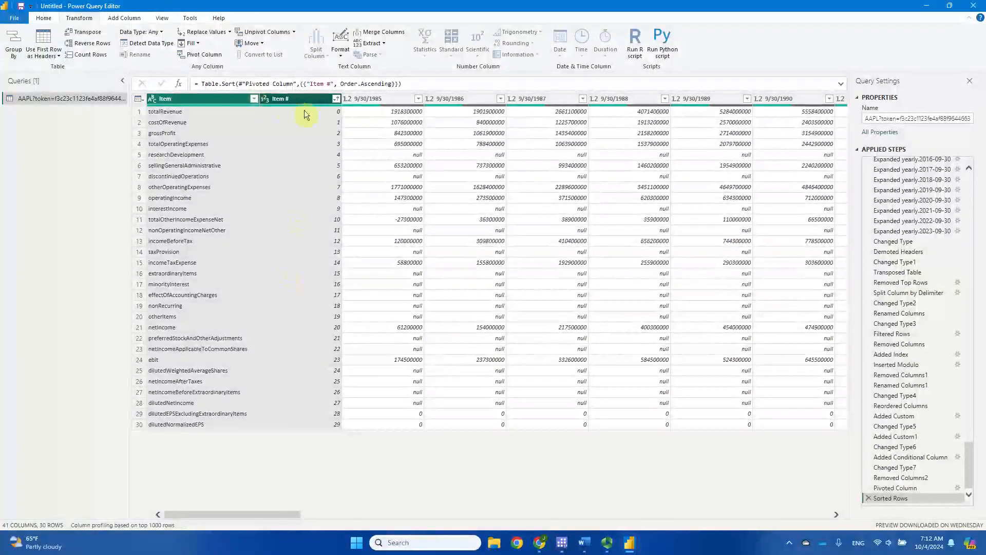
click(314, 99)
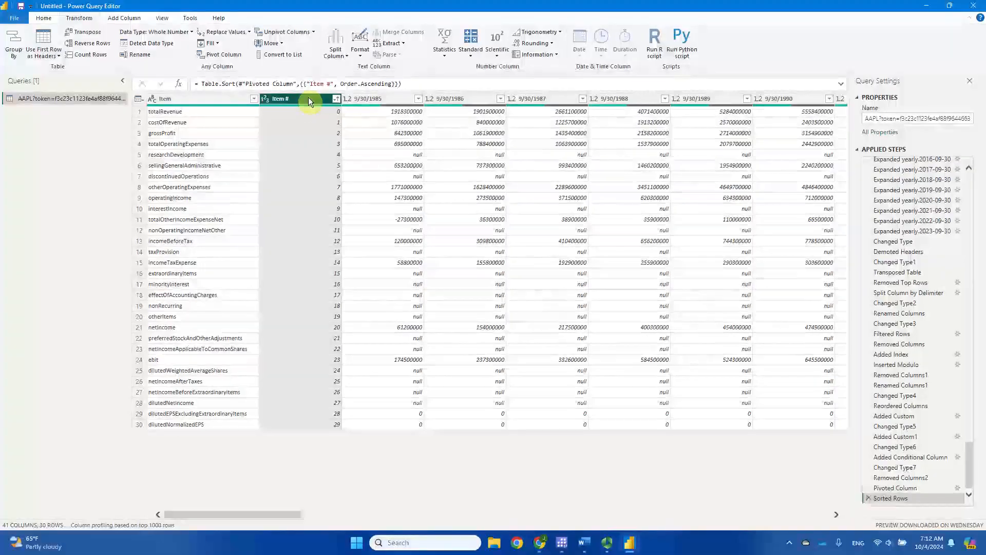
drag(308, 97, 245, 103)
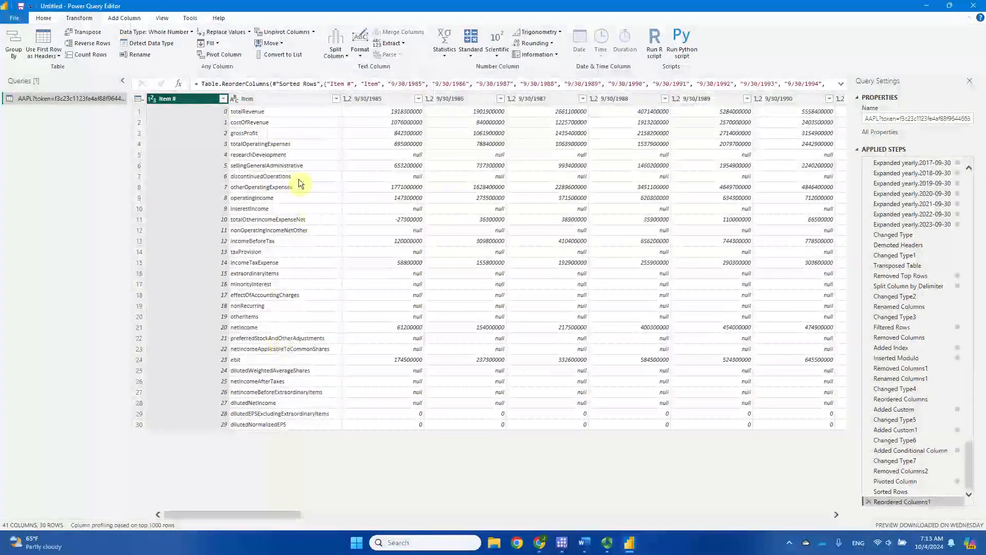
Merge the Item # and Item columns, in that order, with the custom separator "." into a column named #.Item.
click(288, 99)
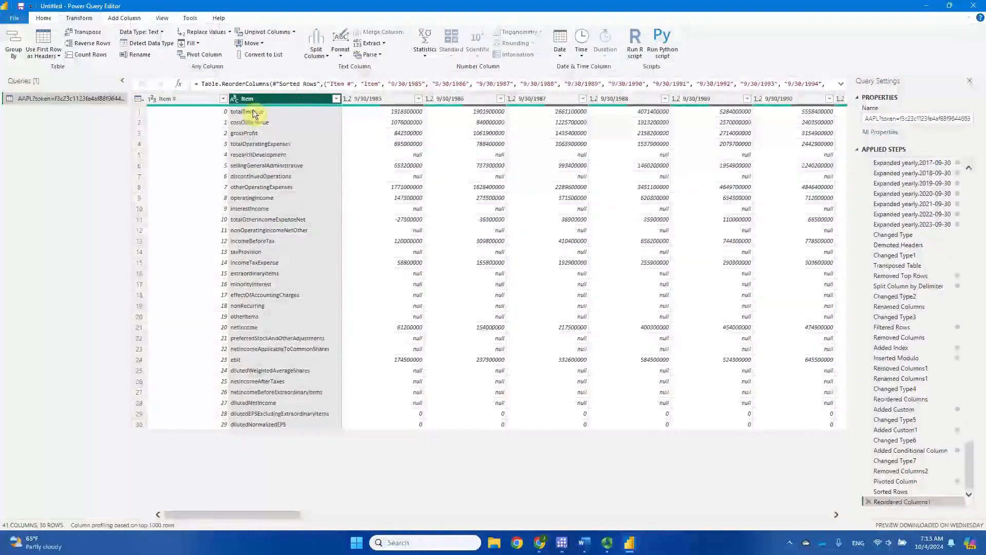
ctrl+click(200, 98)
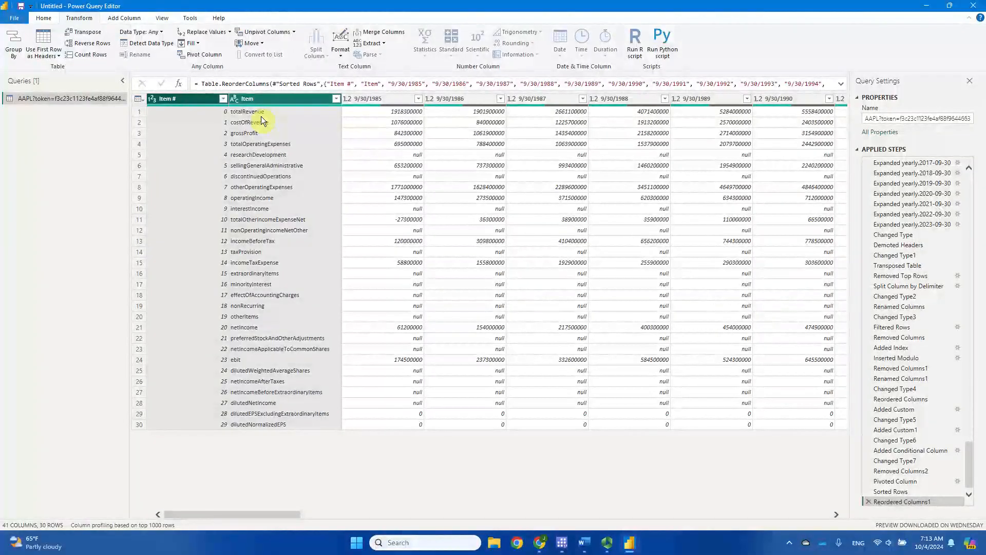
click(204, 99)
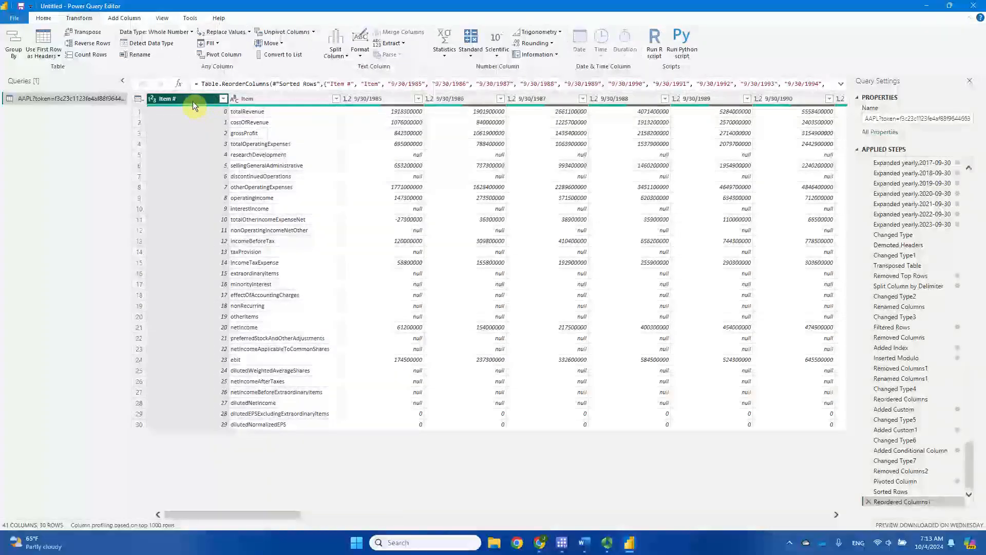
ctrl+click(276, 98)
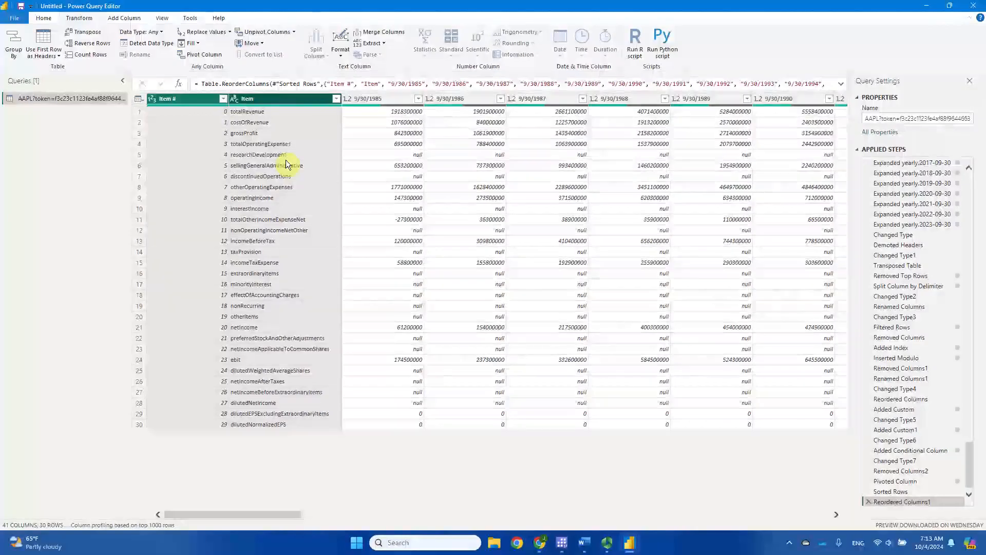
click(387, 33)
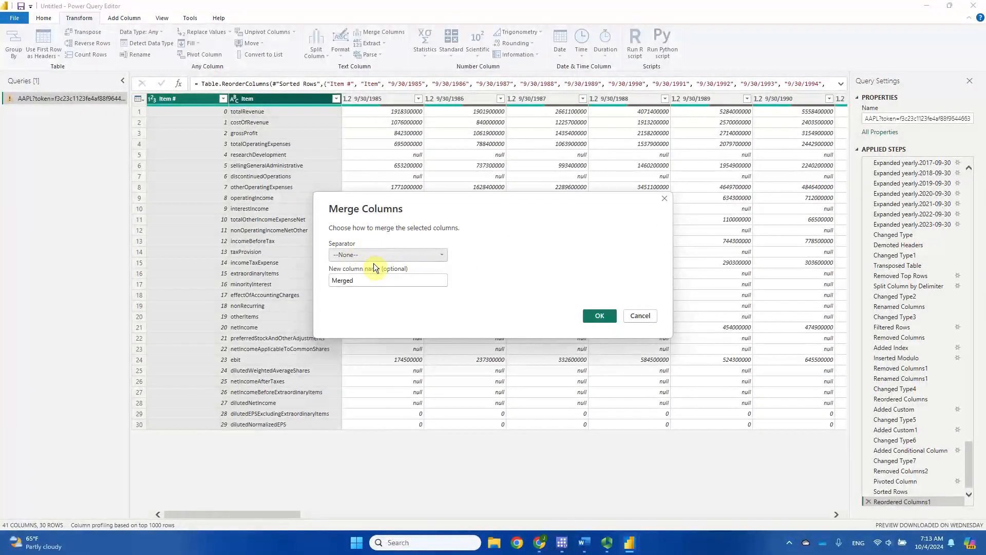
click(441, 256)
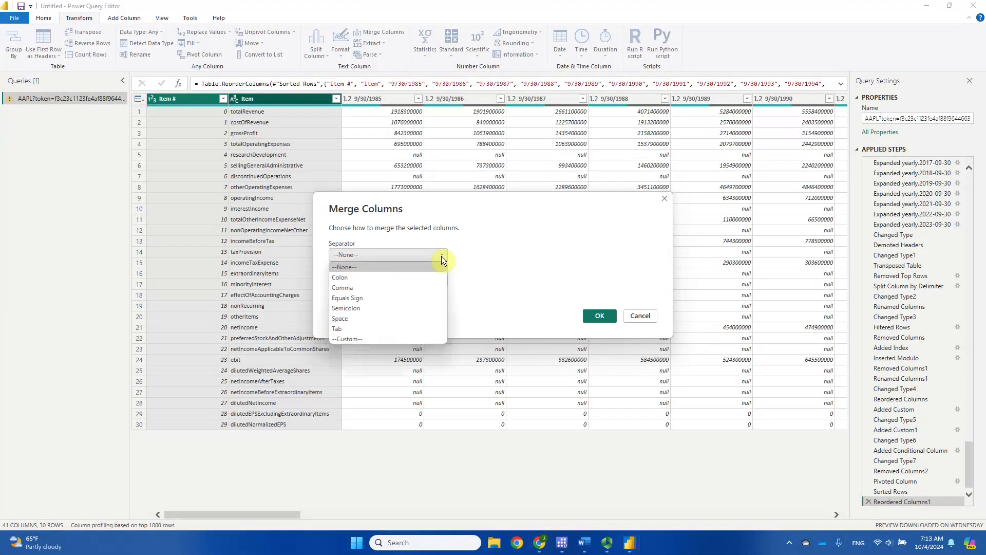
click(408, 338)
click(395, 275)
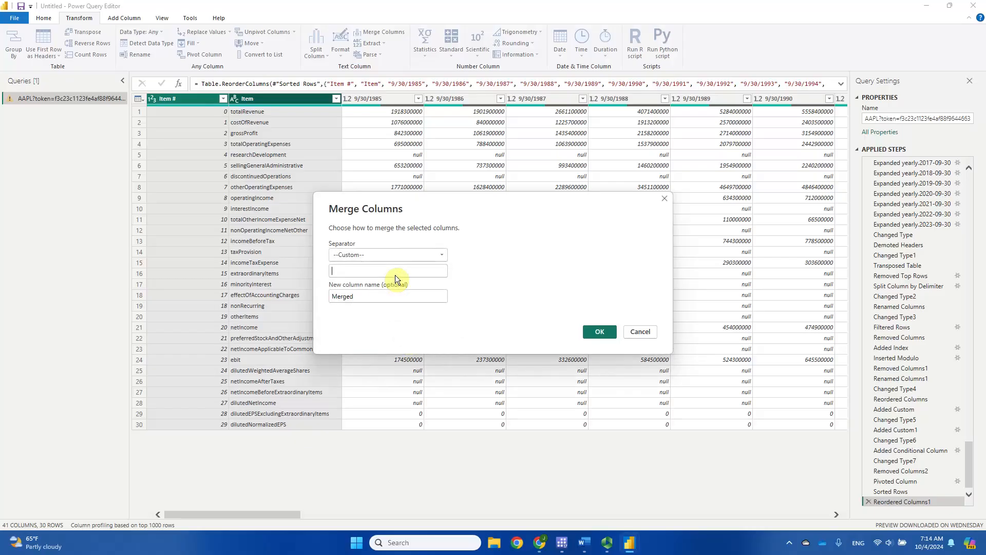
text(.)
double_click(362, 295)
key(BackSpace)
text(#.Item)
click(613, 338)
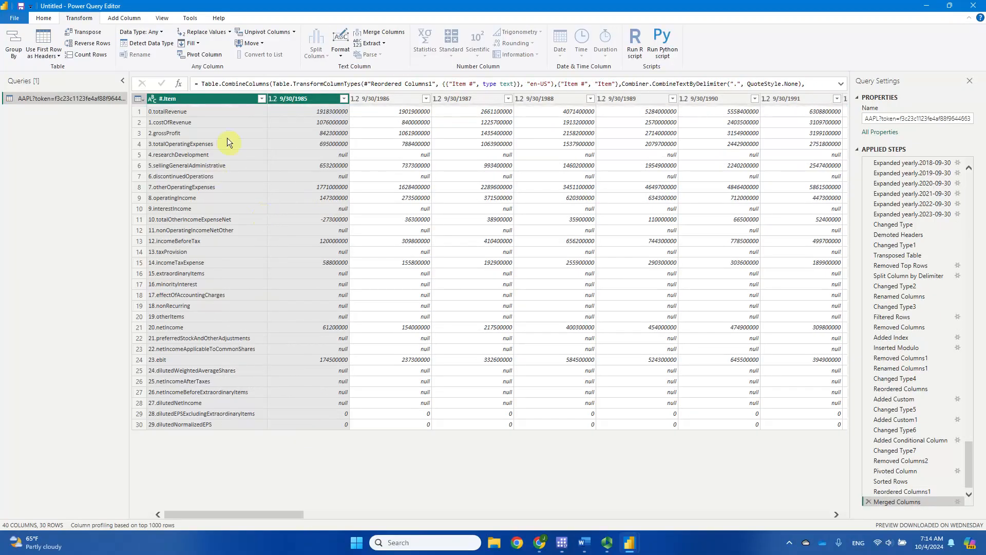
Demote the column headers to the first row and transpose the table so the dates run down the rows.
click(217, 100)
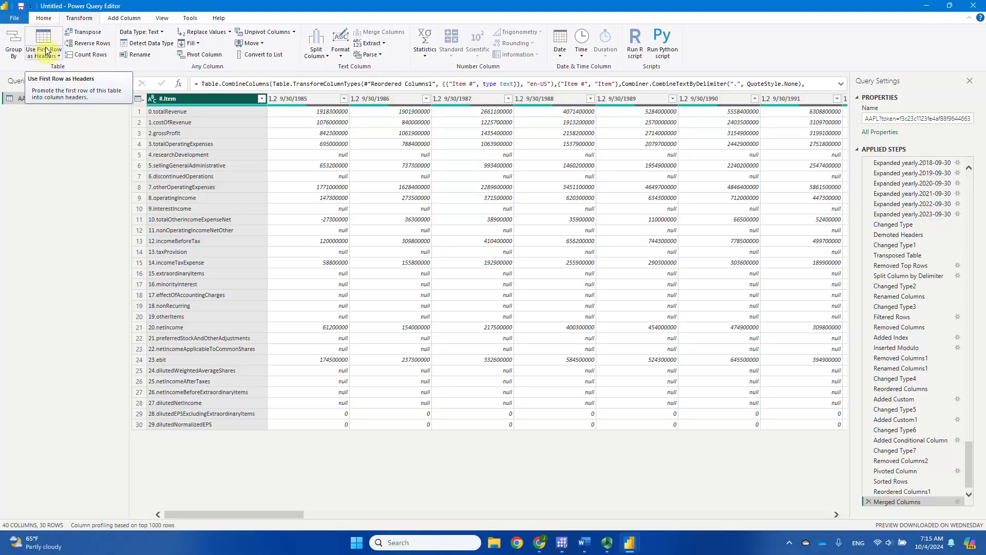
click(58, 57)
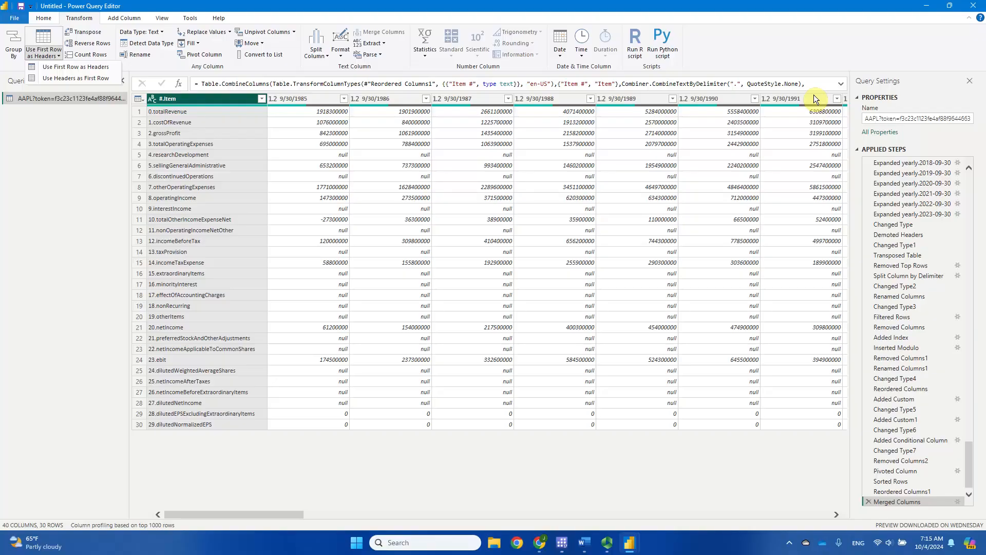
click(69, 79)
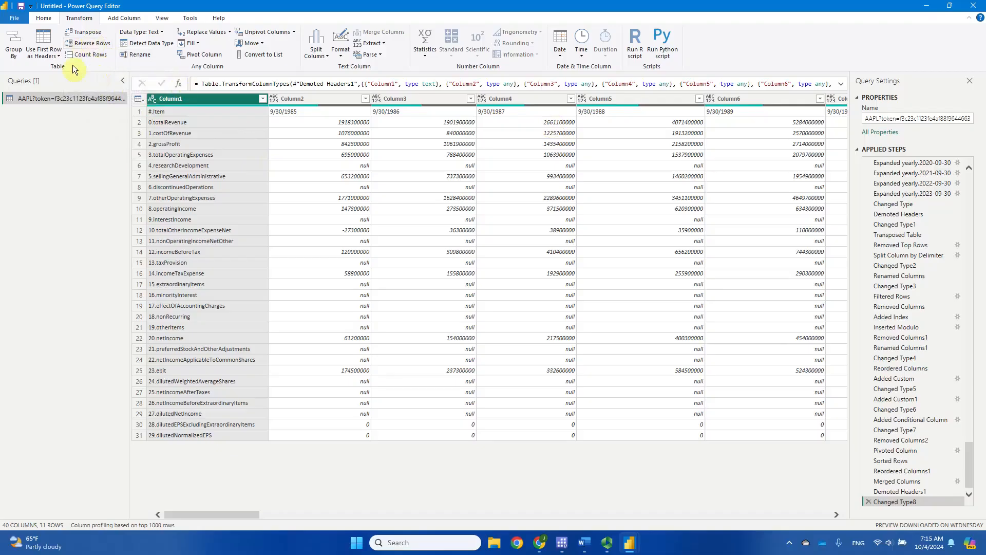
click(85, 34)
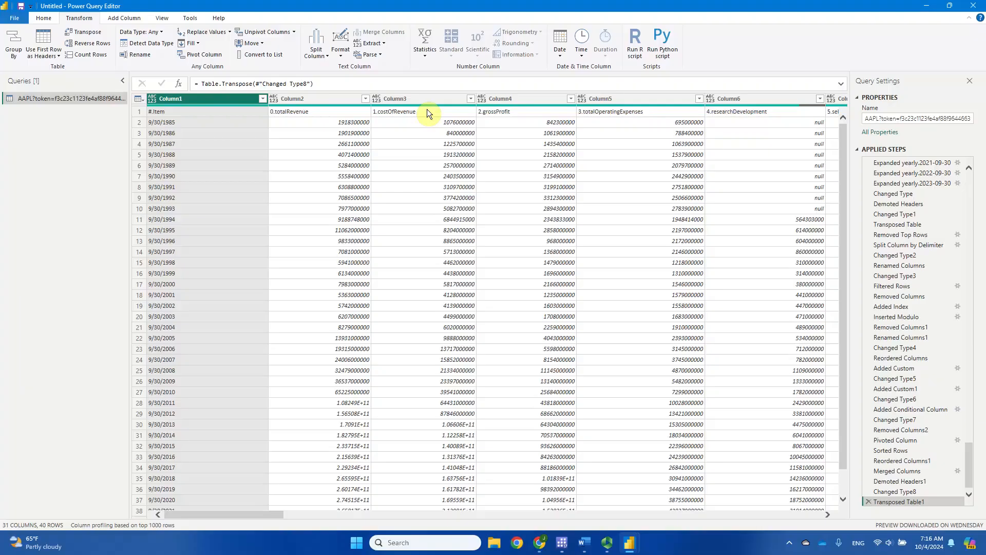
Promote the first row, holding #.Item and the numbered item names, to column headers.
click(137, 110)
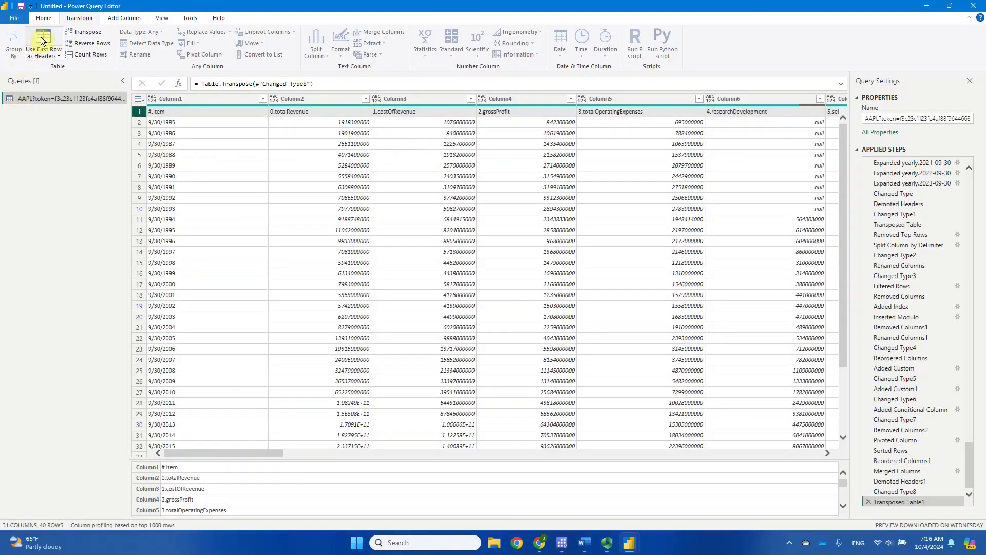
click(58, 56)
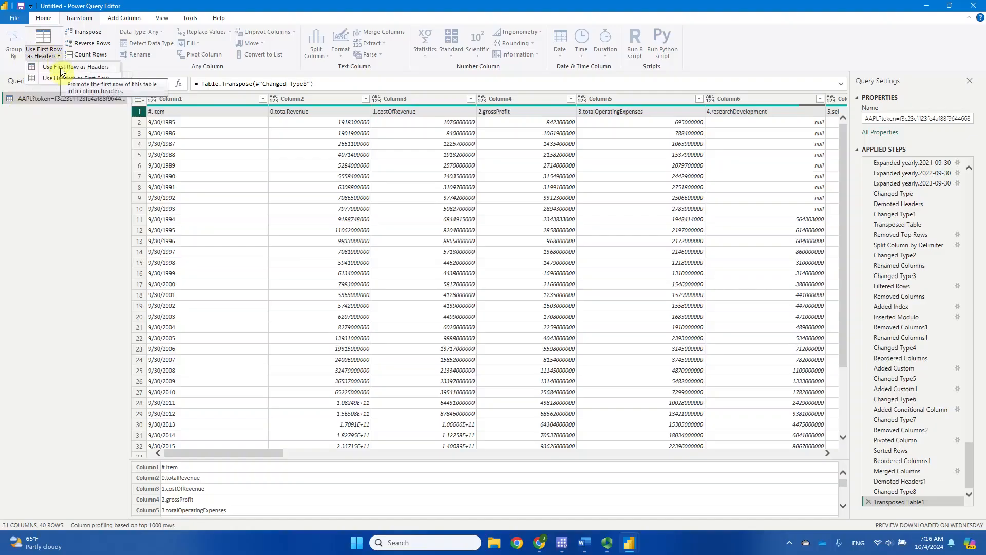
click(60, 69)
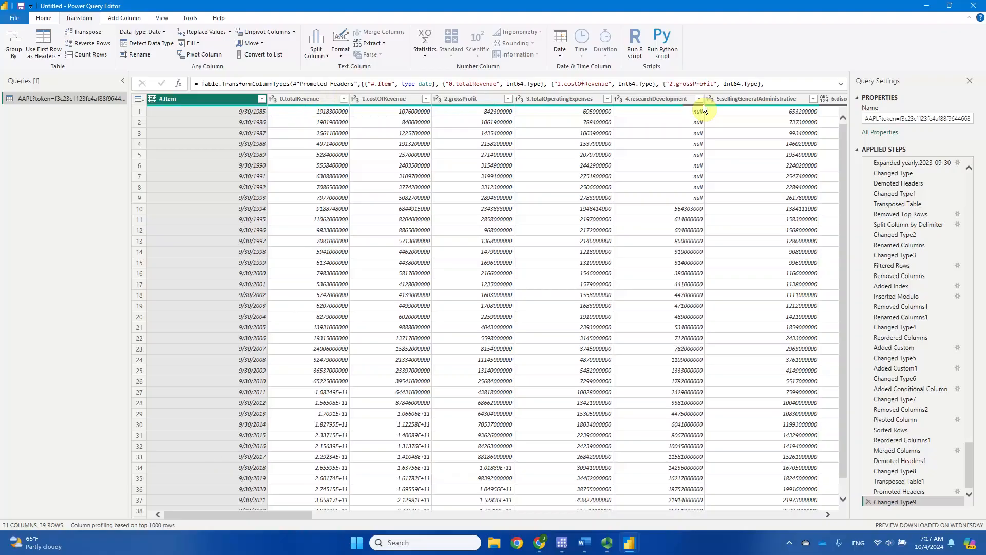
Rename the #.Item column as Date.
double_click(178, 99)
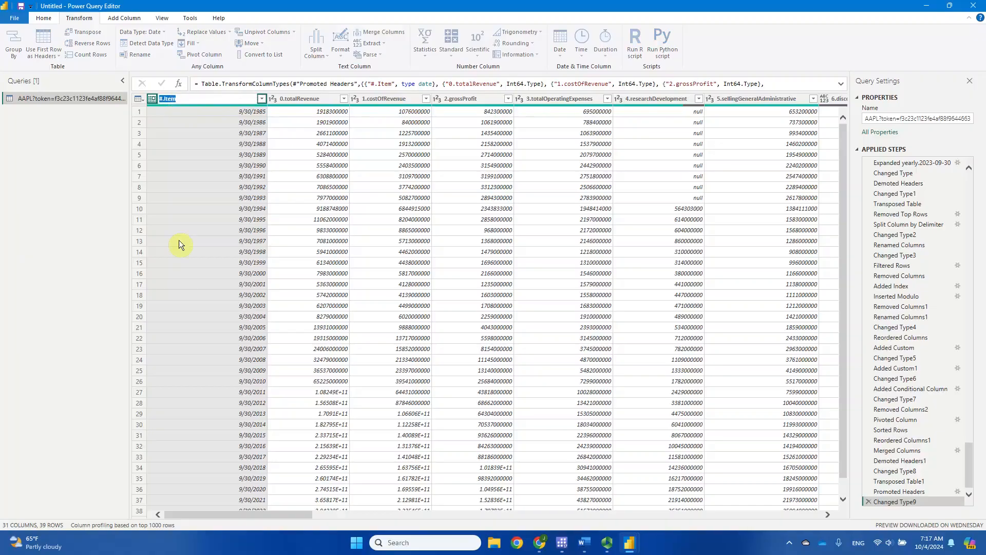
text(Date)
key(Return)
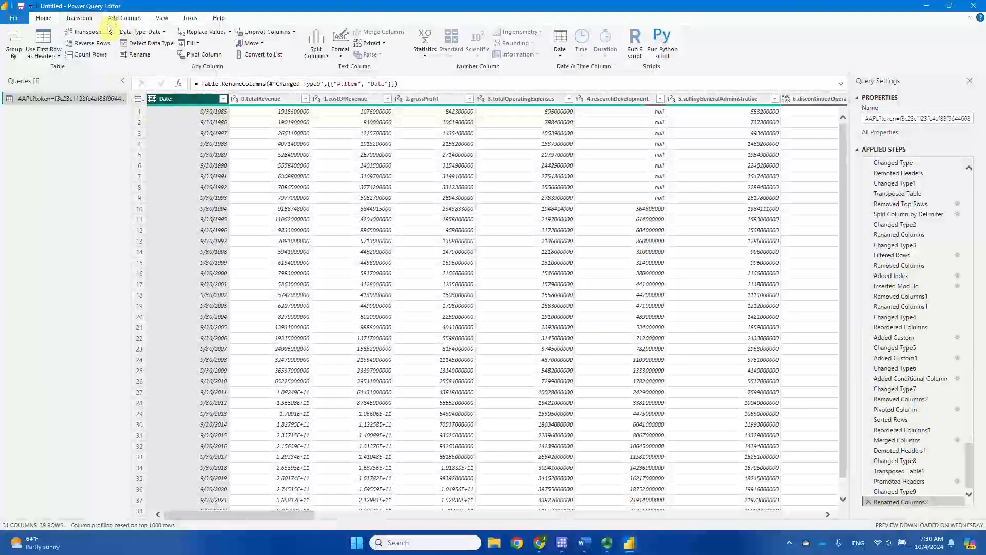
Demote the Date and item headers to the first row and transpose the table back so the dates run across.
click(57, 58)
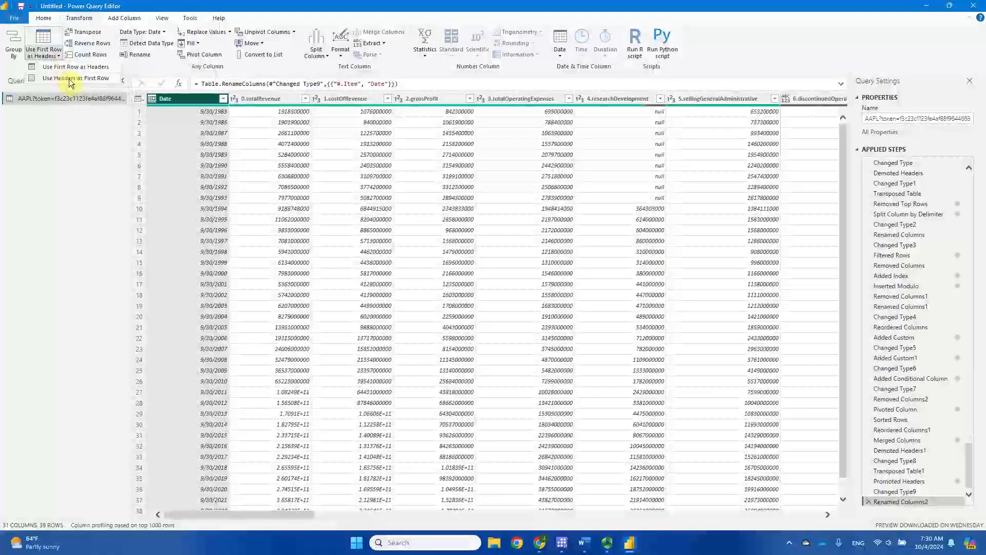
click(70, 78)
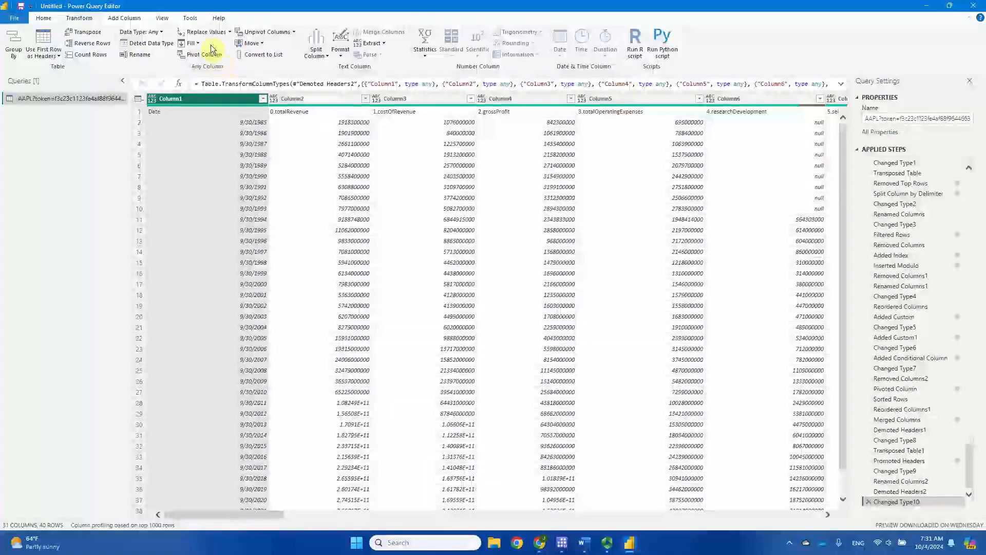
click(84, 32)
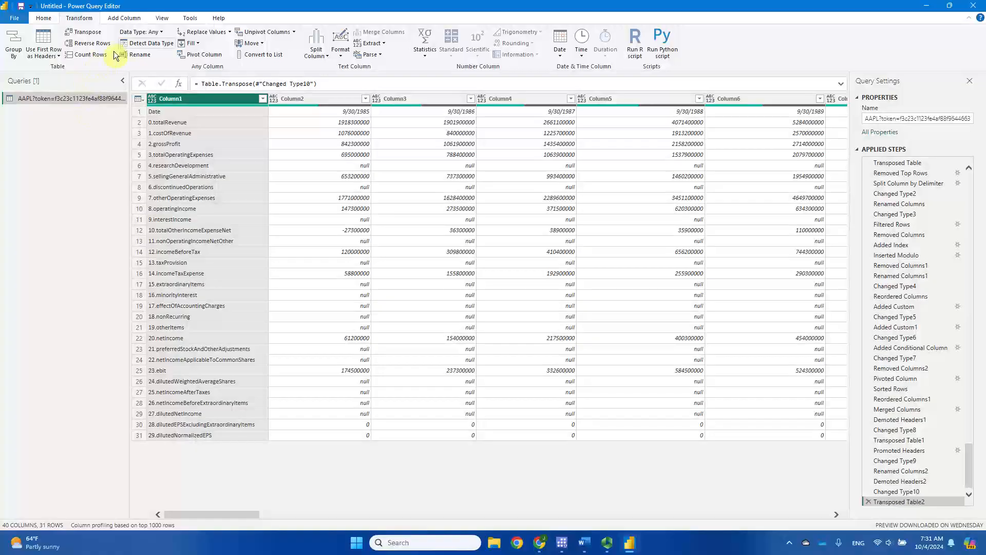
Promote the first row, holding Date and the yearly dates, to column headers.
click(56, 57)
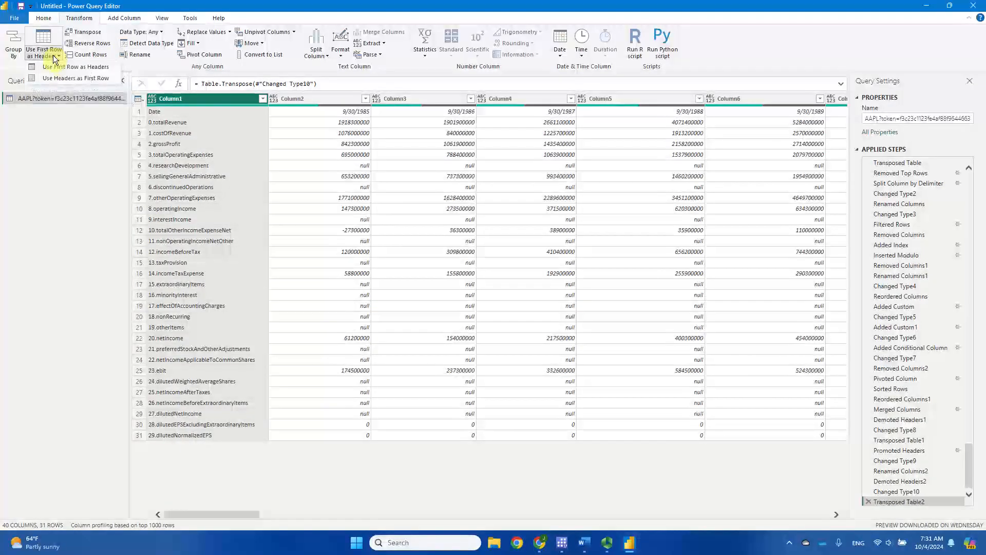
click(57, 68)
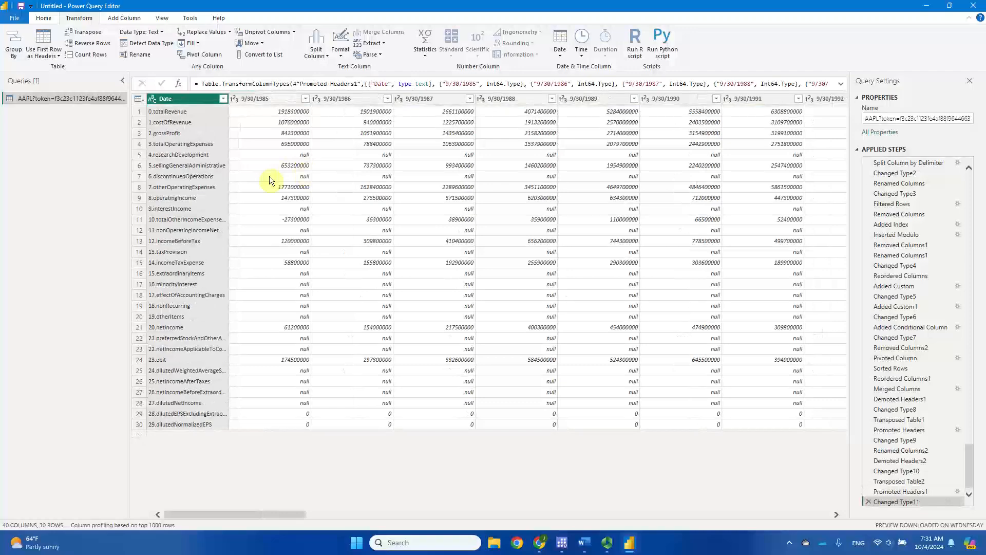
Rename the Date column as #.Item.
double_click(178, 98)
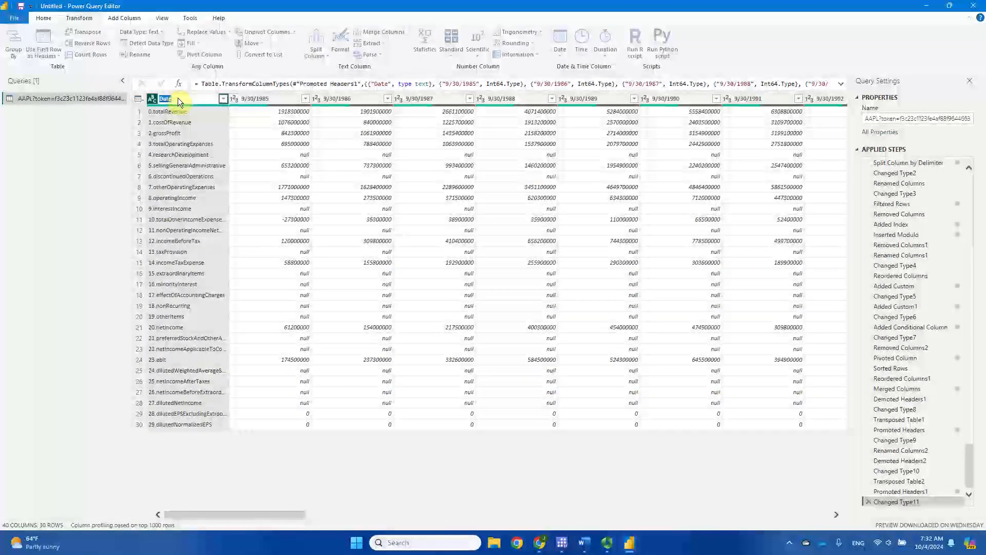
text(#)
key(Return)
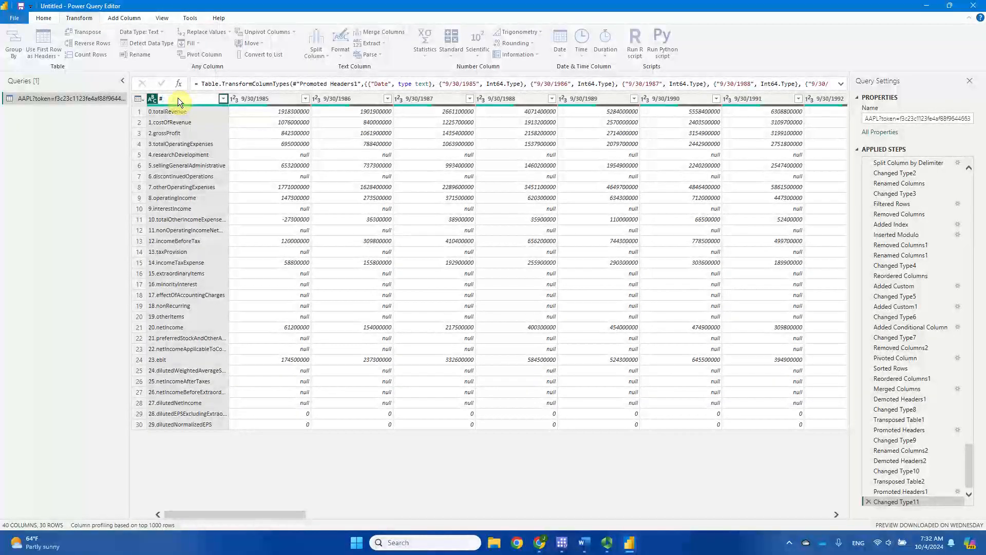
text(.)
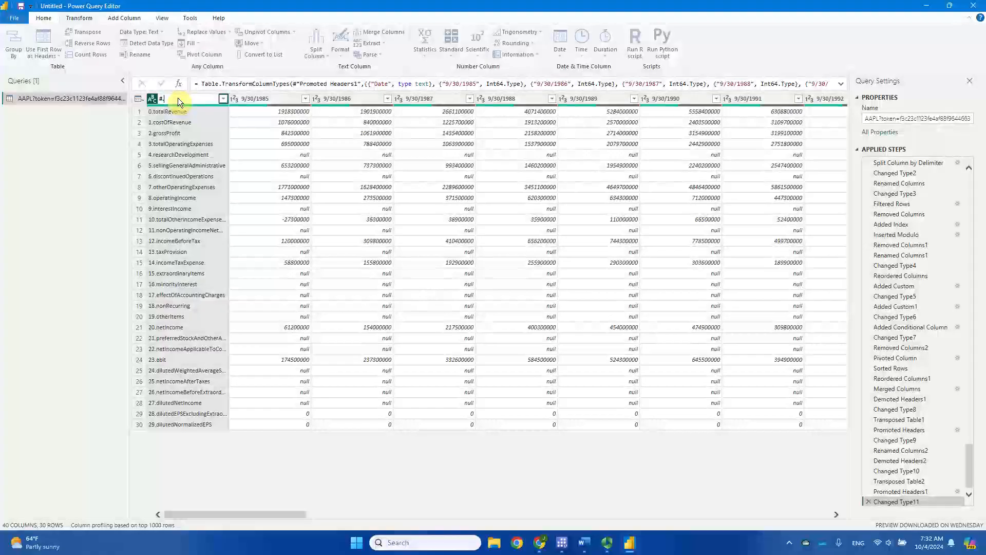
text(Item)
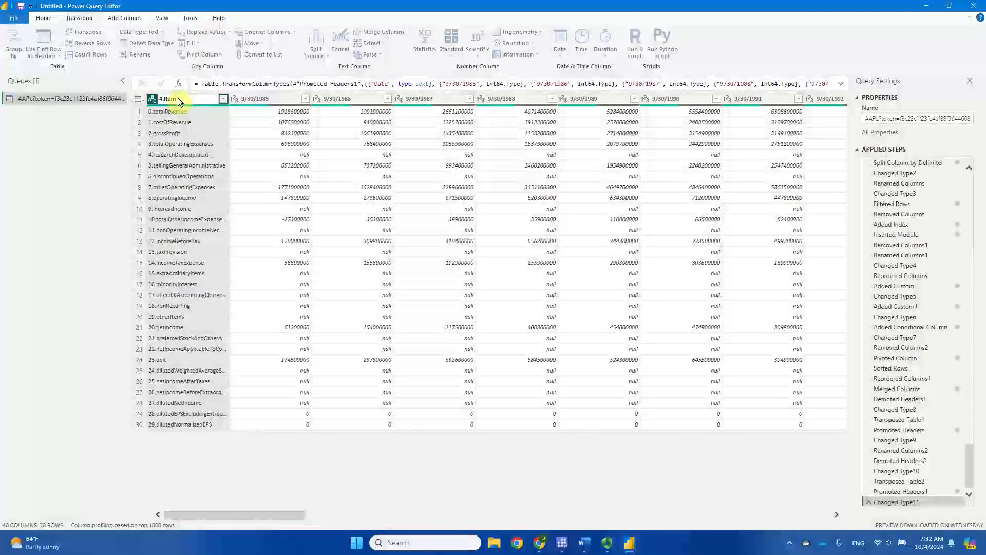
key(Return)
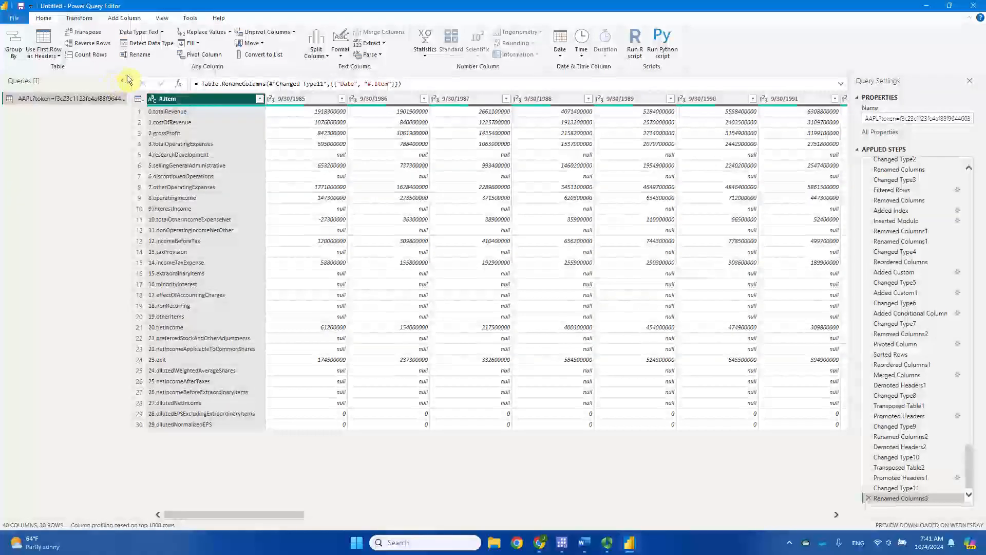
Split the #.Item column by a custom period delimiter at each occurrence of the delimiter.
click(320, 54)
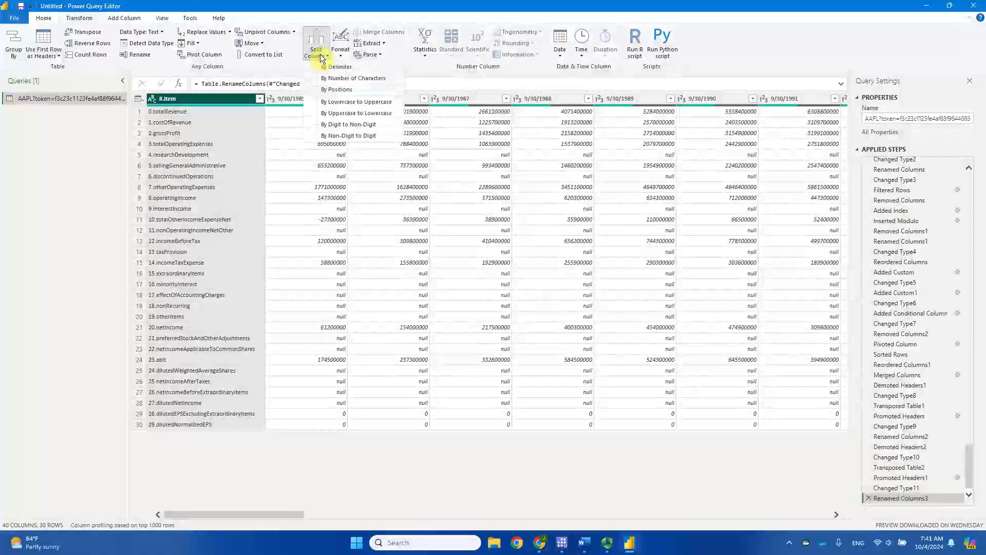
click(359, 67)
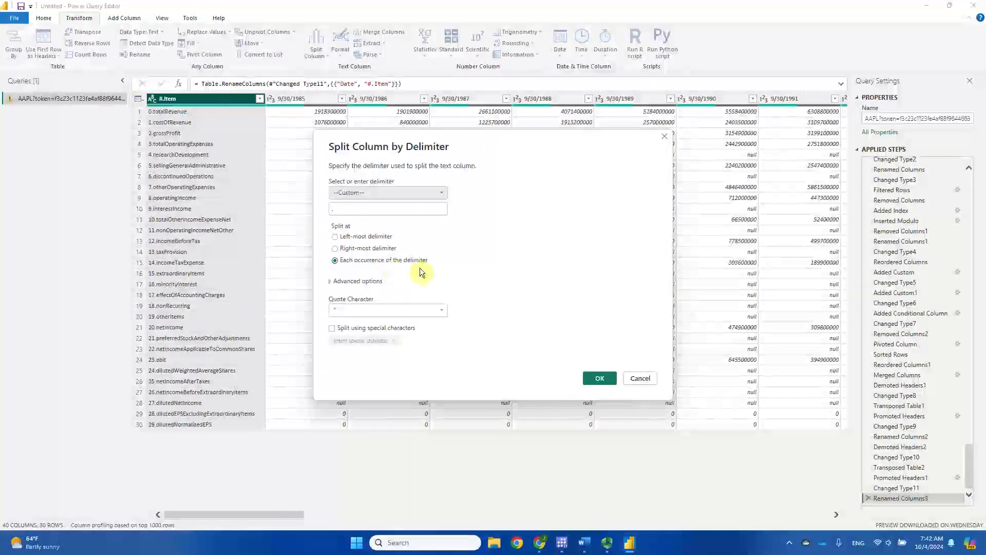
click(600, 378)
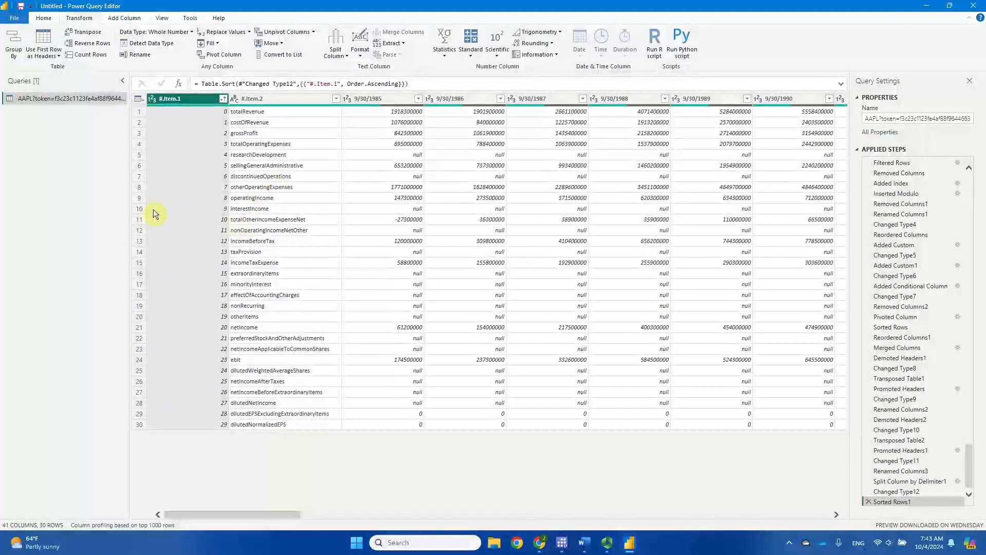
Rename the query as AAPL_IncSta.
click(901, 121)
triple_click(884, 123)
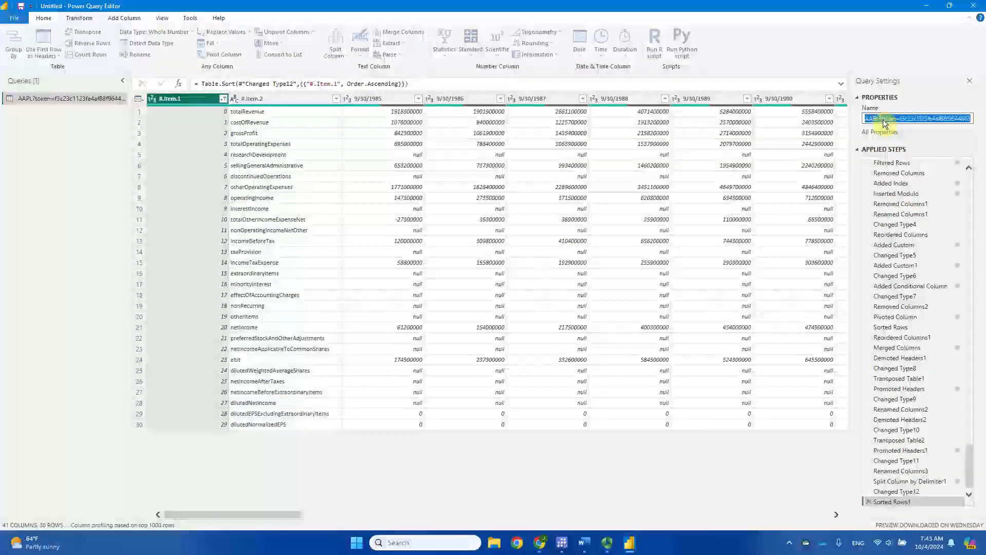
text(A)
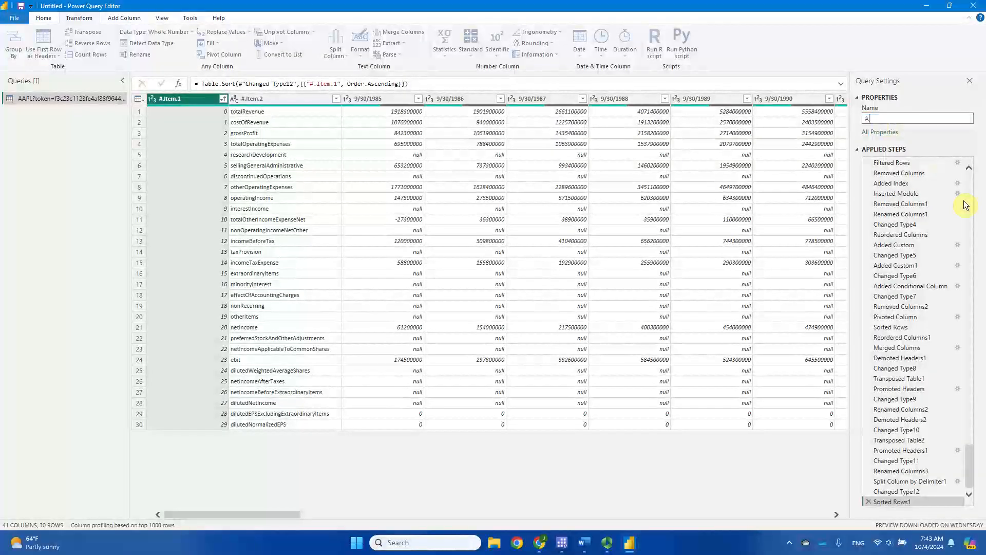
text(APLre)
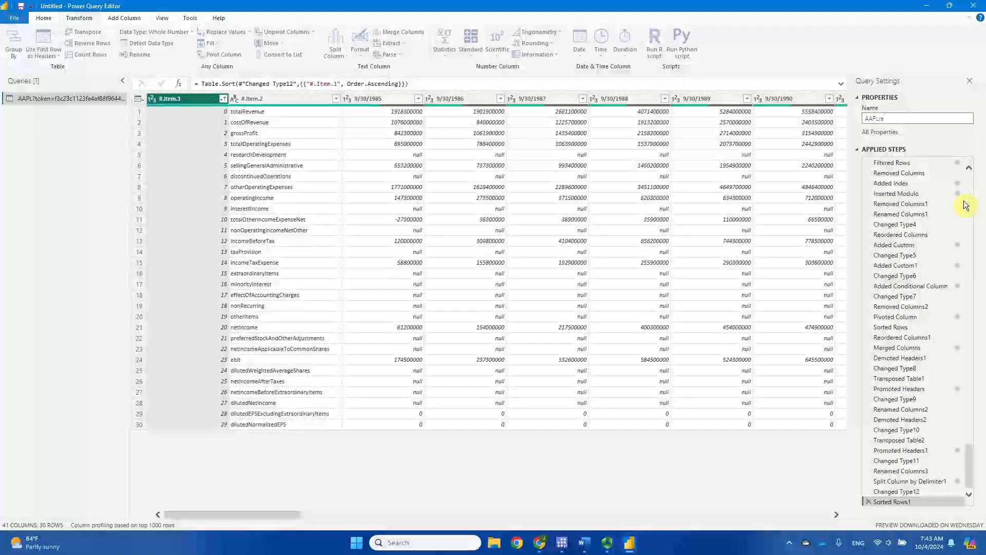
key(BackSpace)
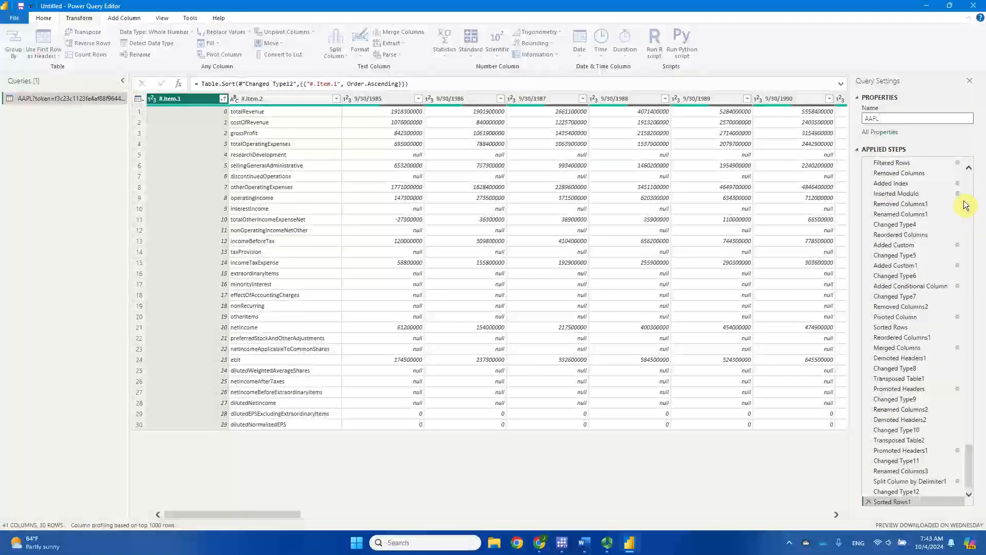
text(_IN)
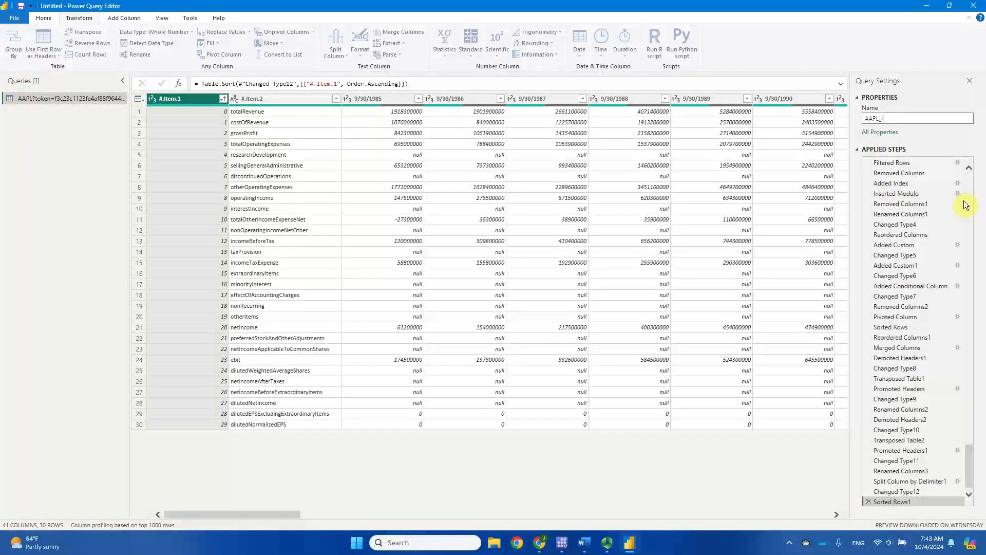
text(cSta)
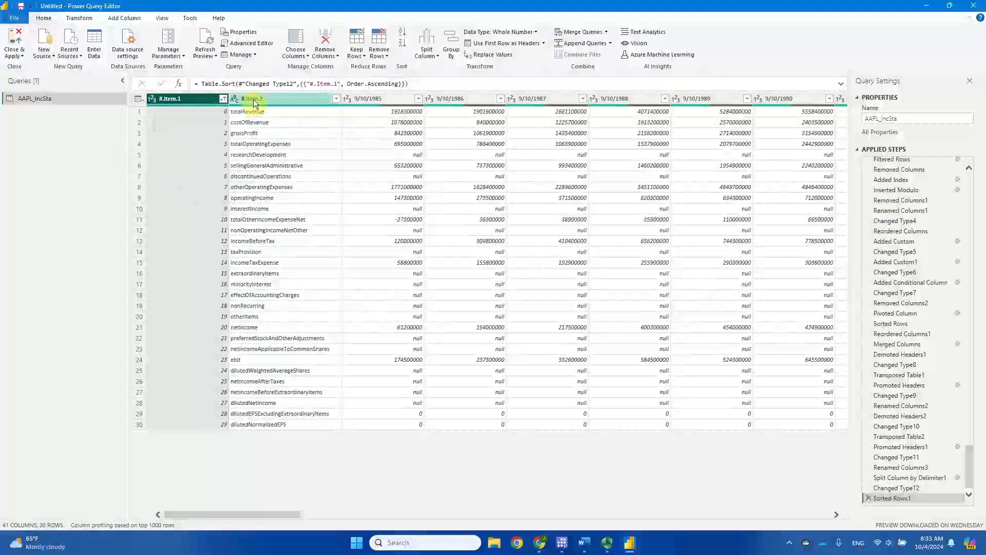
Rename the item number column #.Item.1 as Item # and the item name column #.Item.2 as Item.
double_click(187, 101)
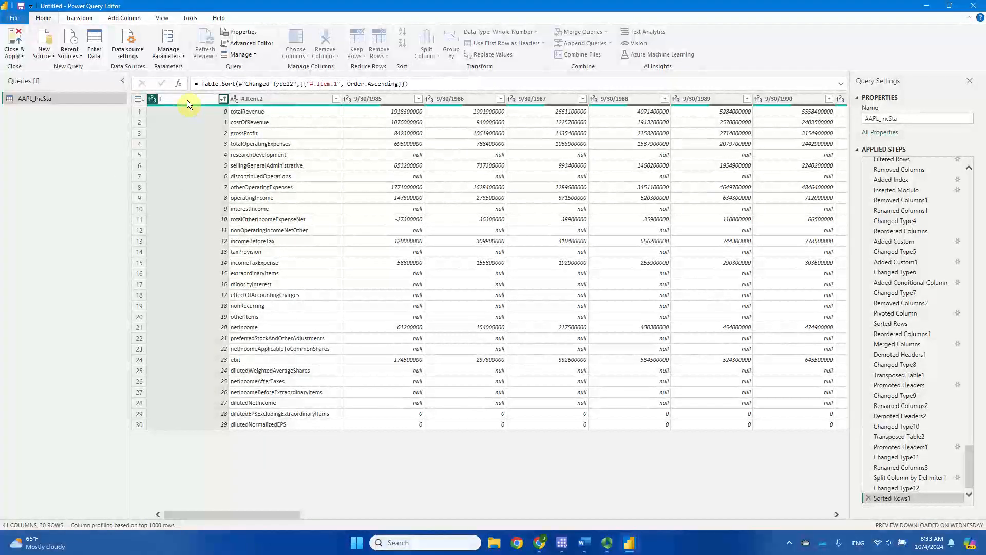
text(Item #)
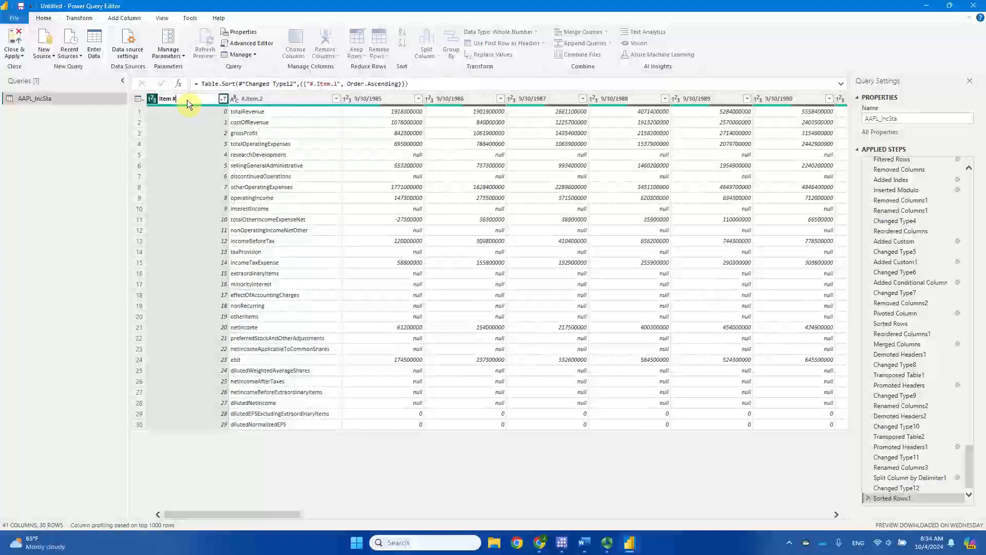
key(Return)
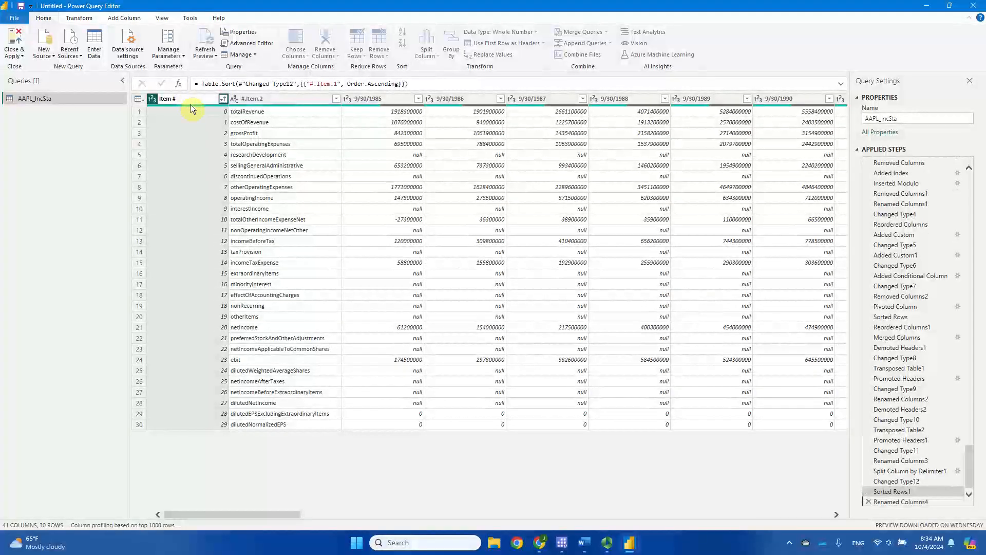
double_click(271, 98)
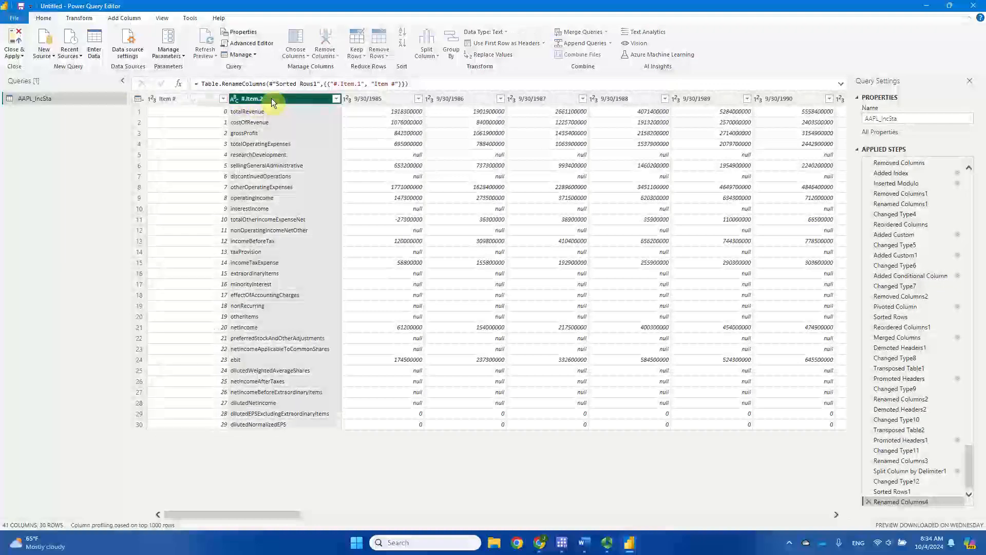
text(Item)
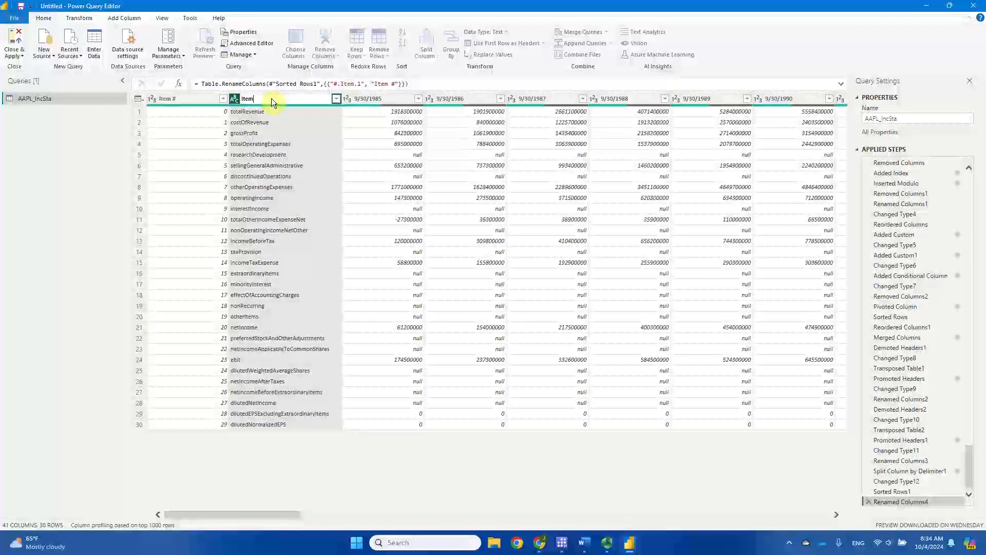
key(Return)
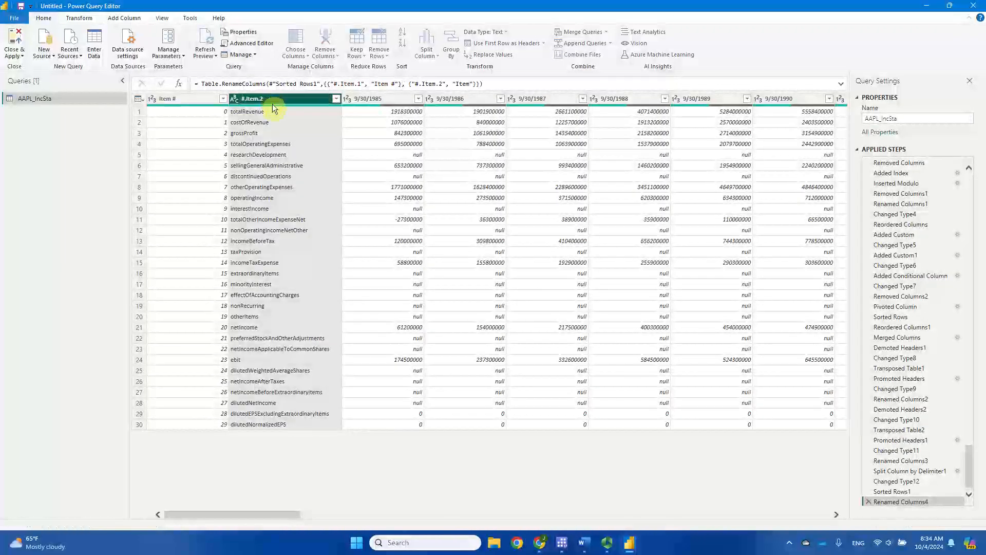